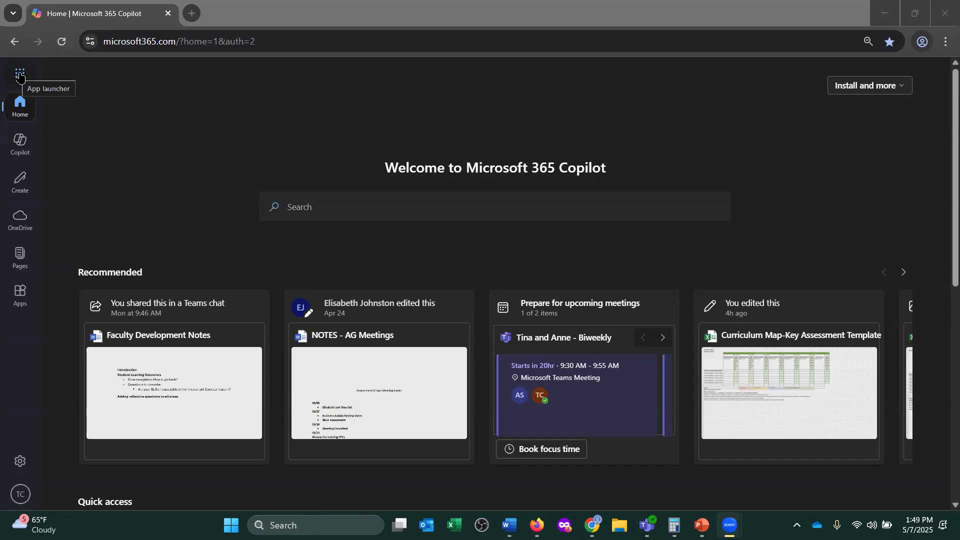
# Go to SharePoint from Microsoft 365, search for "office of", and open the Office of Institutional Effectiveness- PSU site.
pyautogui.click(20, 75)
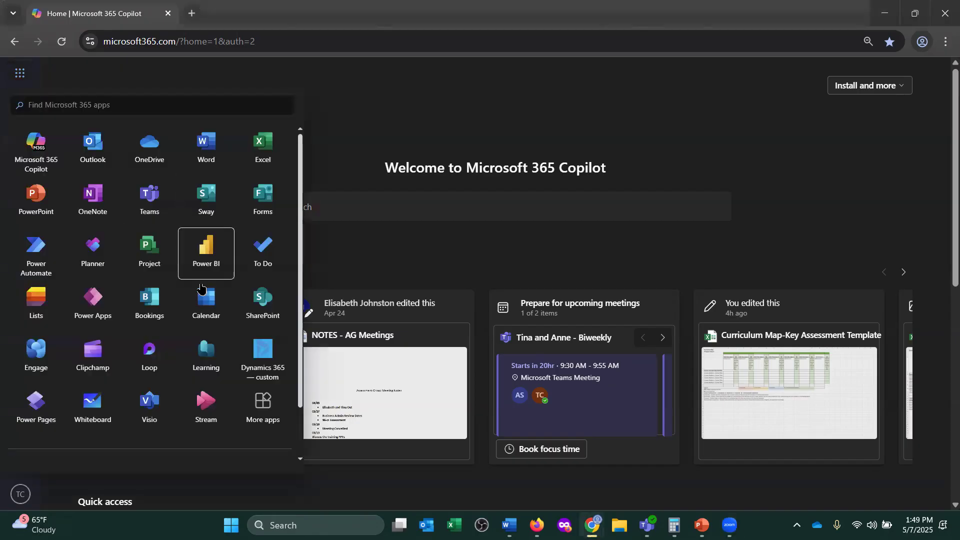
pyautogui.click(262, 311)
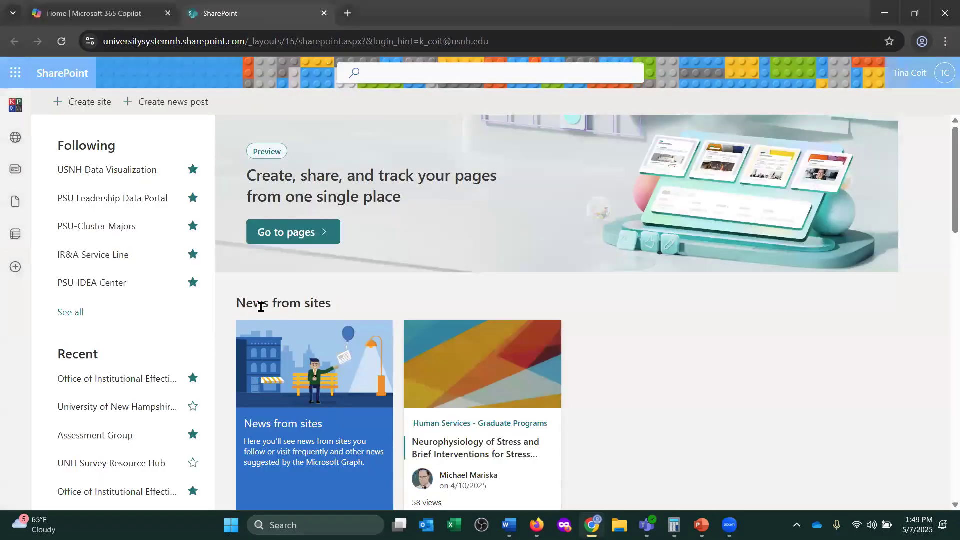
pyautogui.click(373, 68)
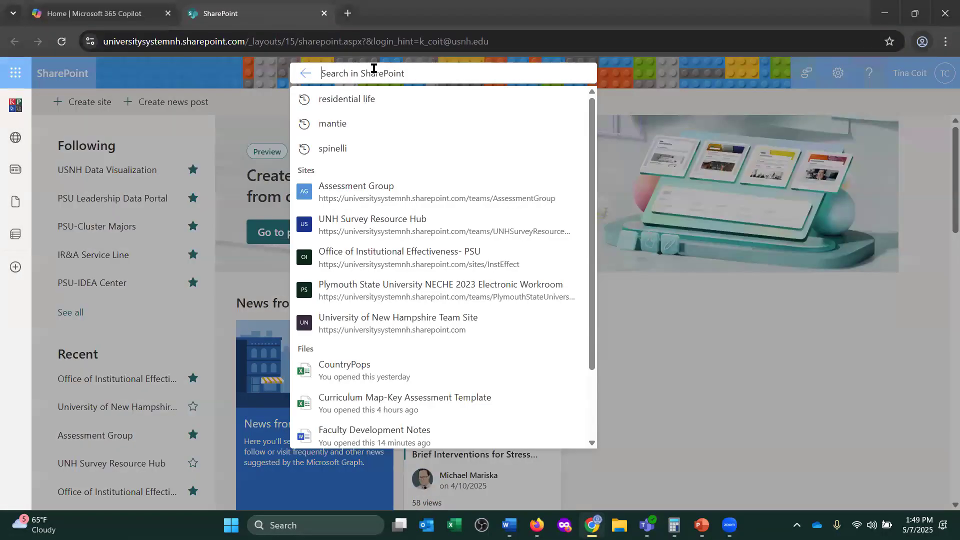
pyautogui.write('office of')
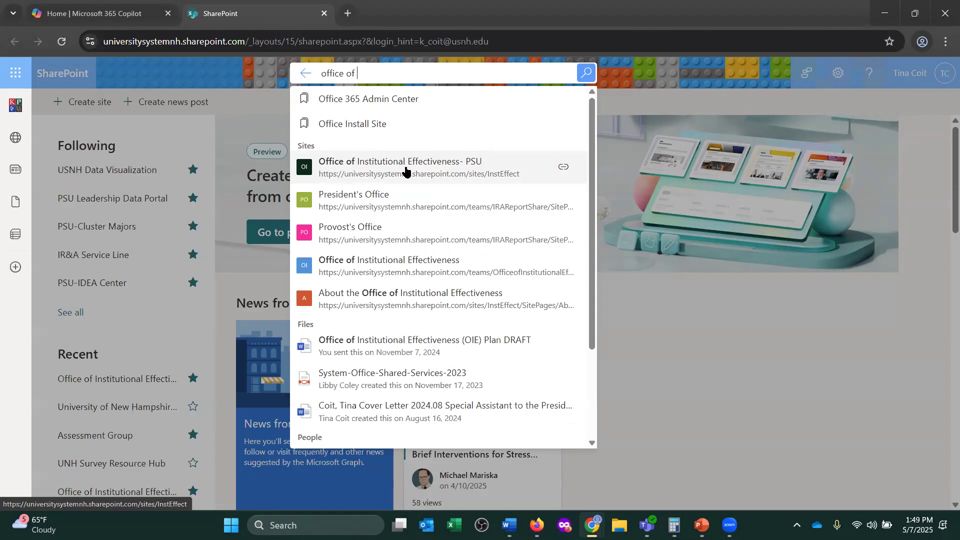
pyautogui.click(405, 171)
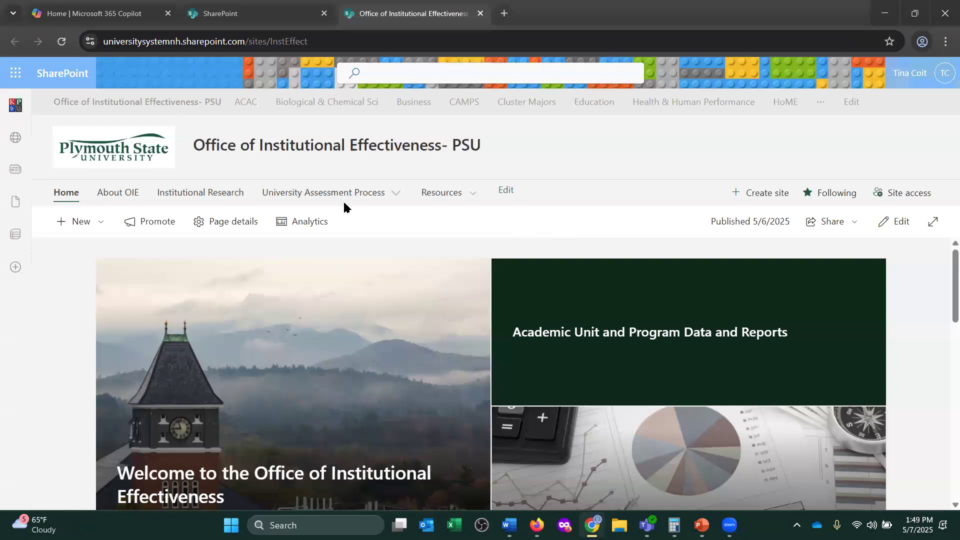
# Open the site's Academic Program Assessment page and follow its Taskstream Login link under Additional Resources.
pyautogui.click(398, 196)
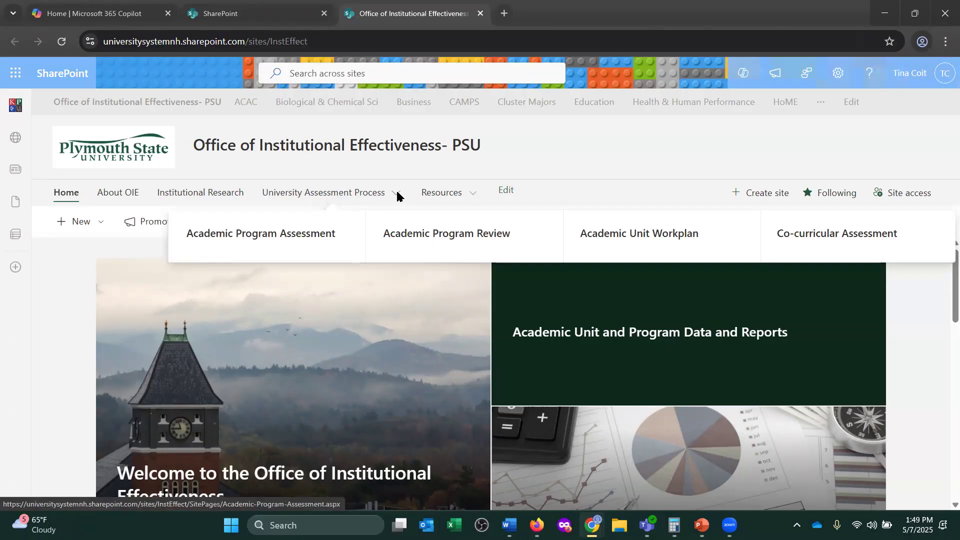
pyautogui.click(301, 241)
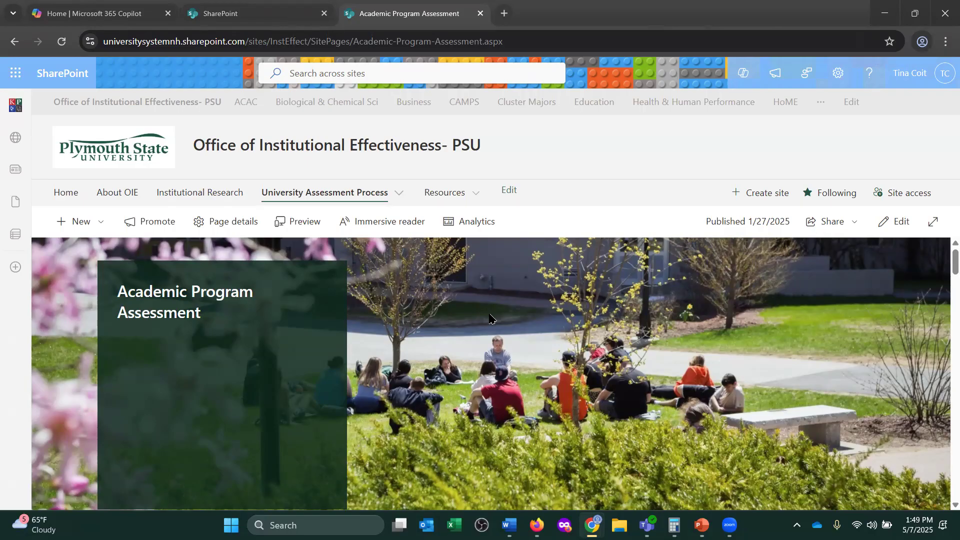
pyautogui.scroll(-5, 634, 379)
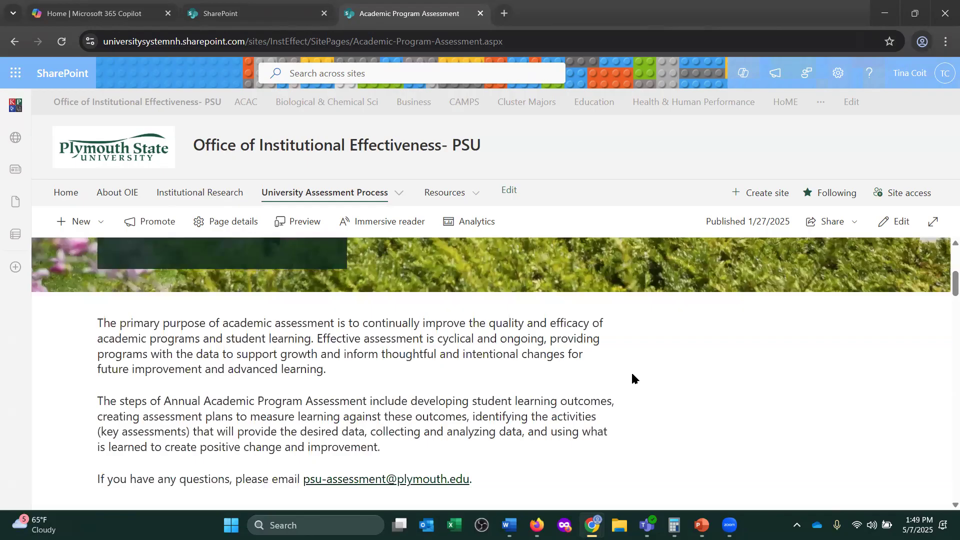
pyautogui.scroll(-5, 632, 379)
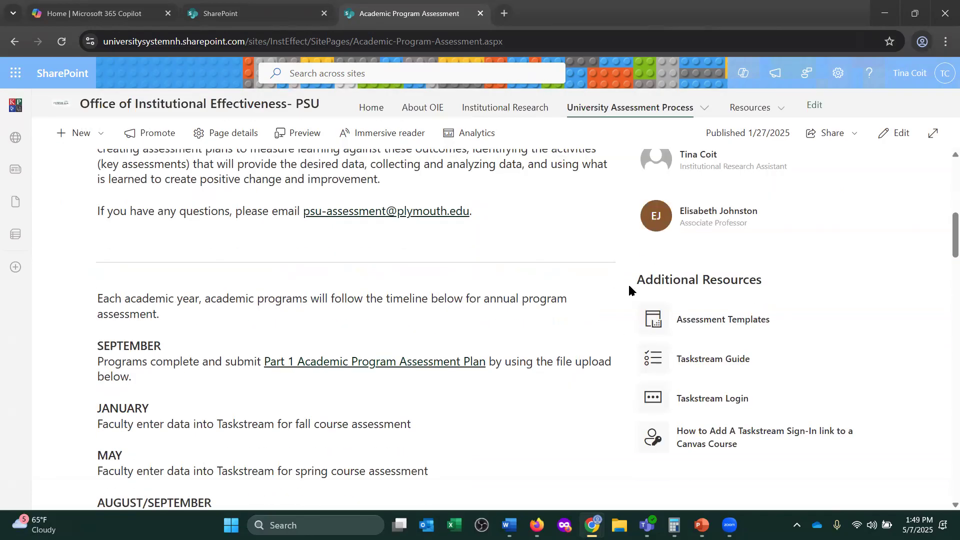
pyautogui.click(699, 400)
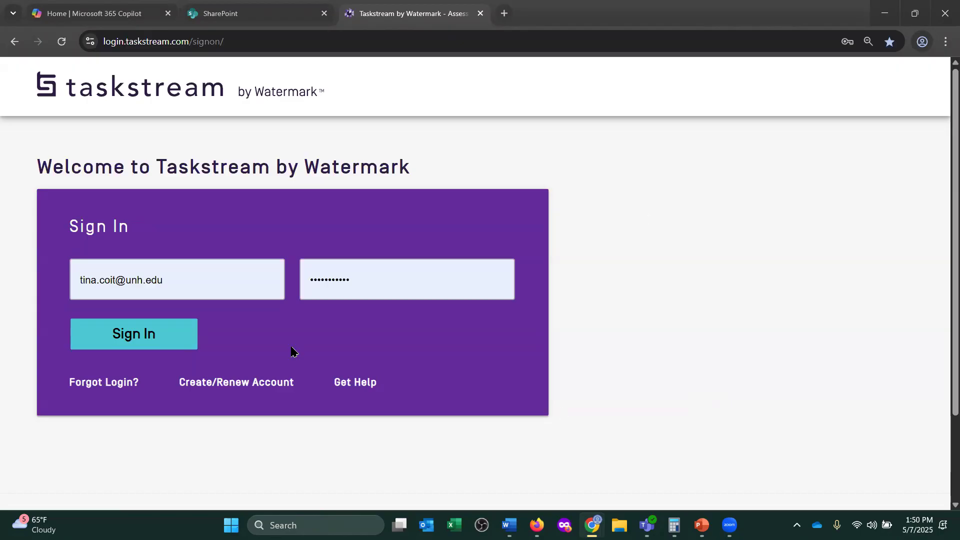
# Sign in to Taskstream with the prefilled credentials, continuing the login and terminating the other session.
pyautogui.click(278, 337)
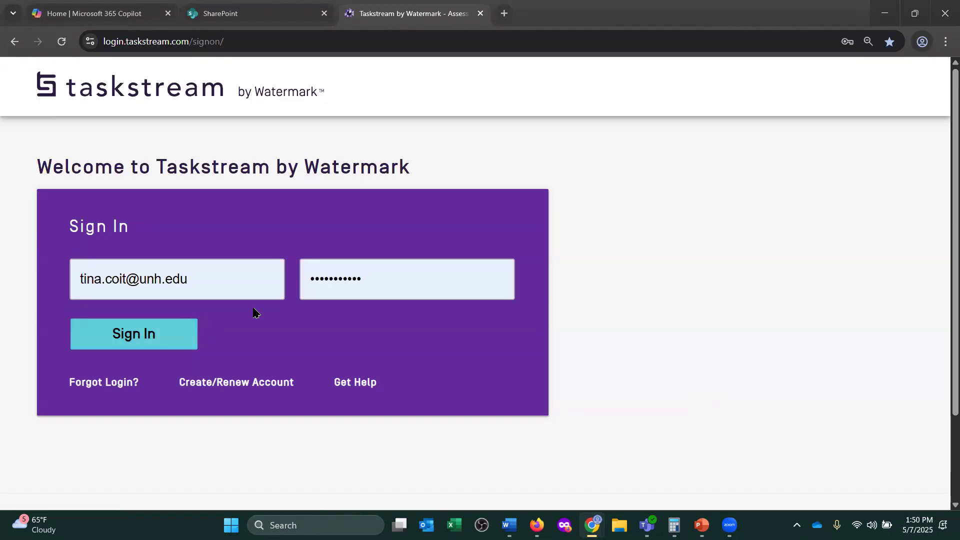
pyautogui.click(194, 331)
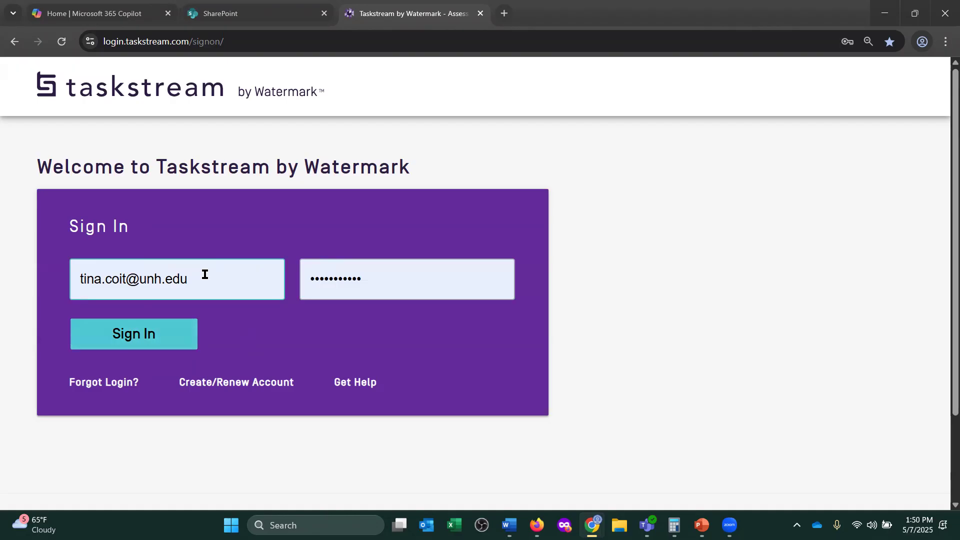
pyautogui.click(137, 334)
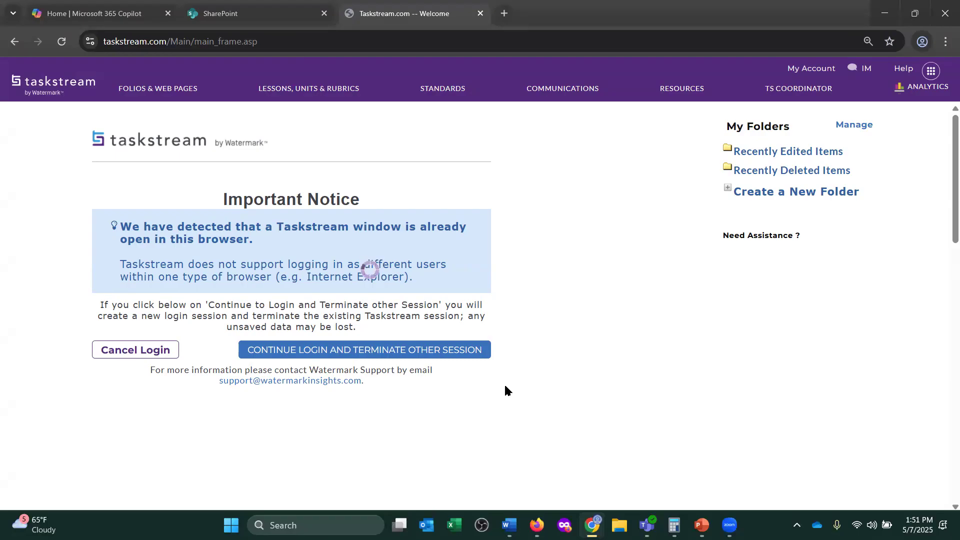
pyautogui.click(320, 351)
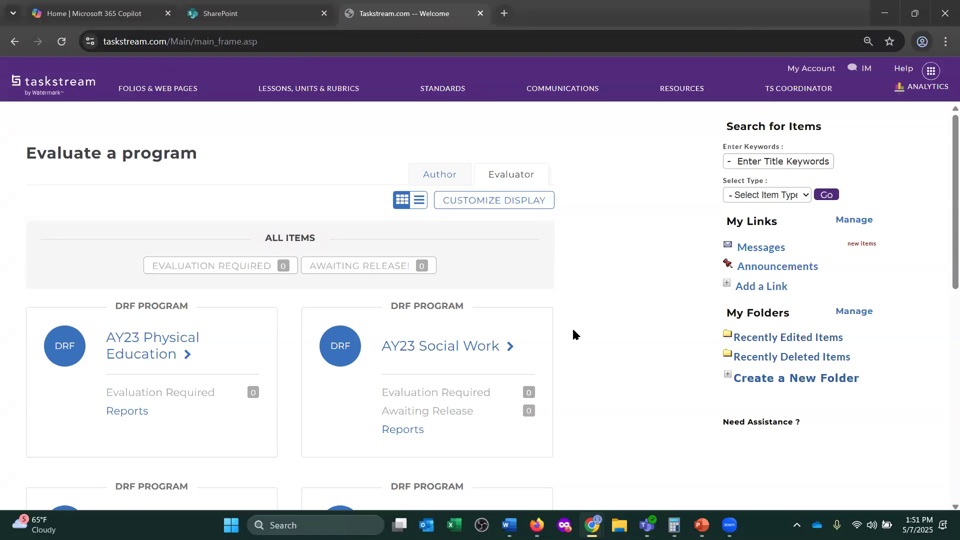
# Find and open the AY23 Training Program among the DRF programs available to evaluate.
pyautogui.scroll(-5, 574, 334)
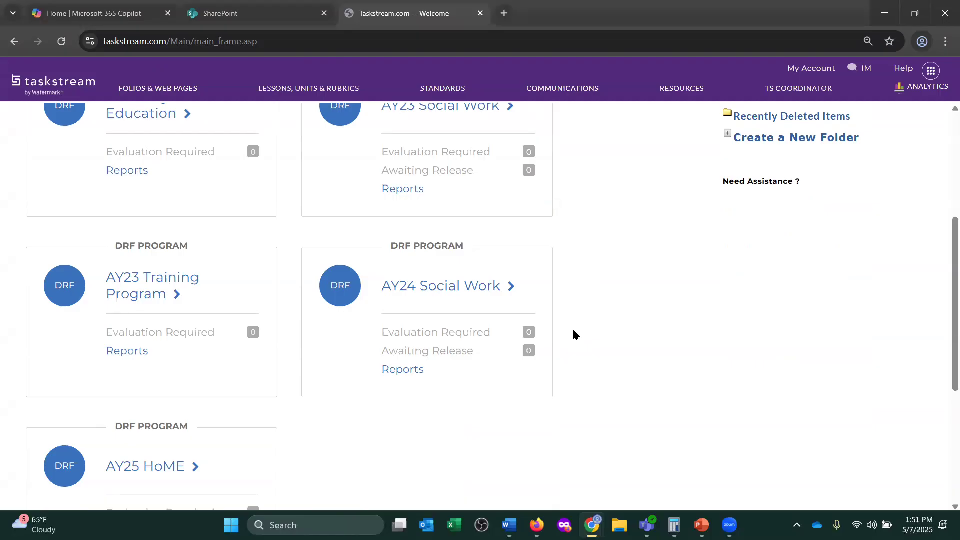
pyautogui.scroll(-5, 574, 334)
pyautogui.scroll(5, 574, 334)
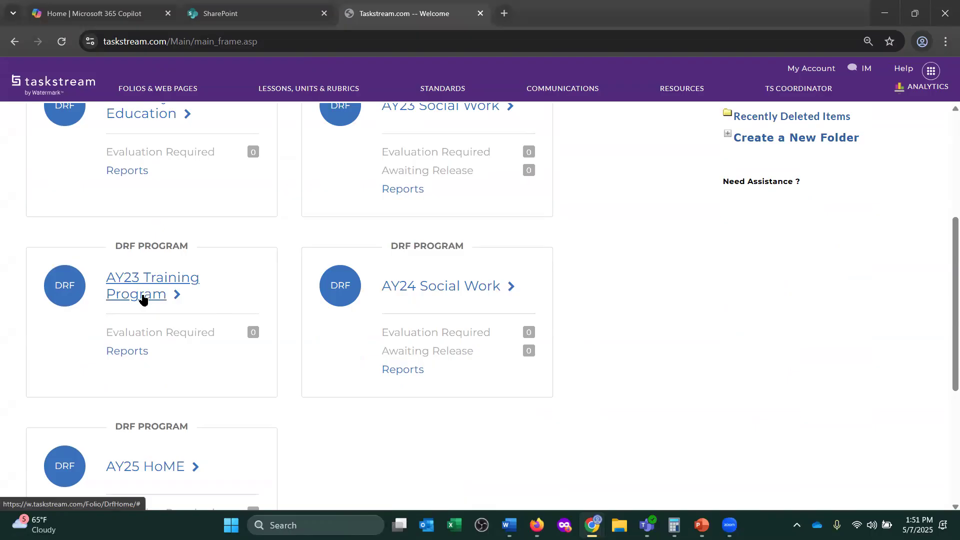
pyautogui.click(144, 295)
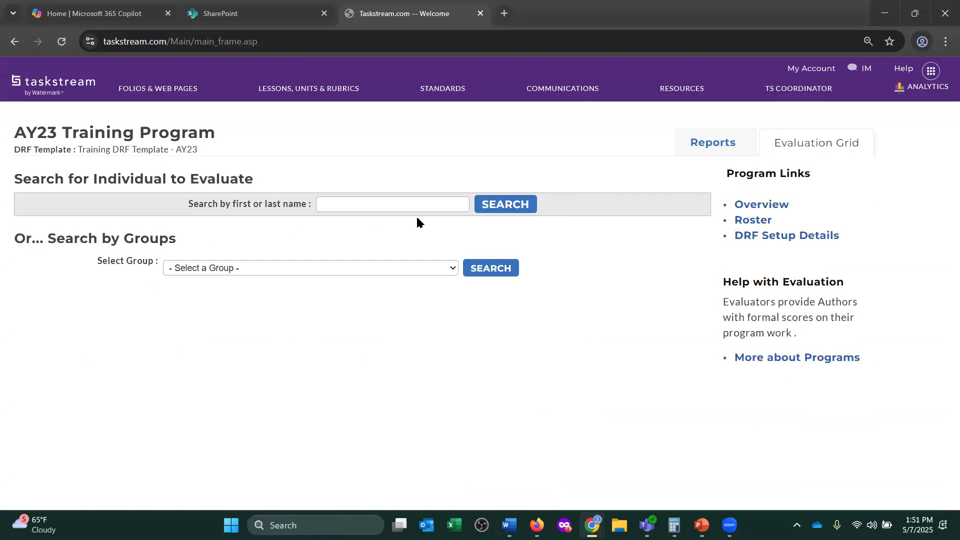
# Search by all groups and continue to the evaluation grid with the default display options.
pyautogui.click(454, 268)
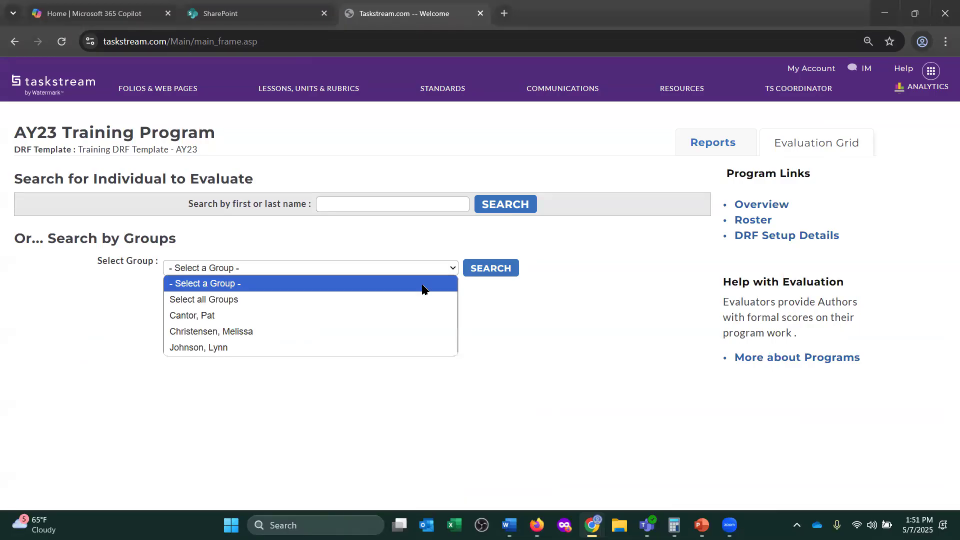
pyautogui.click(312, 298)
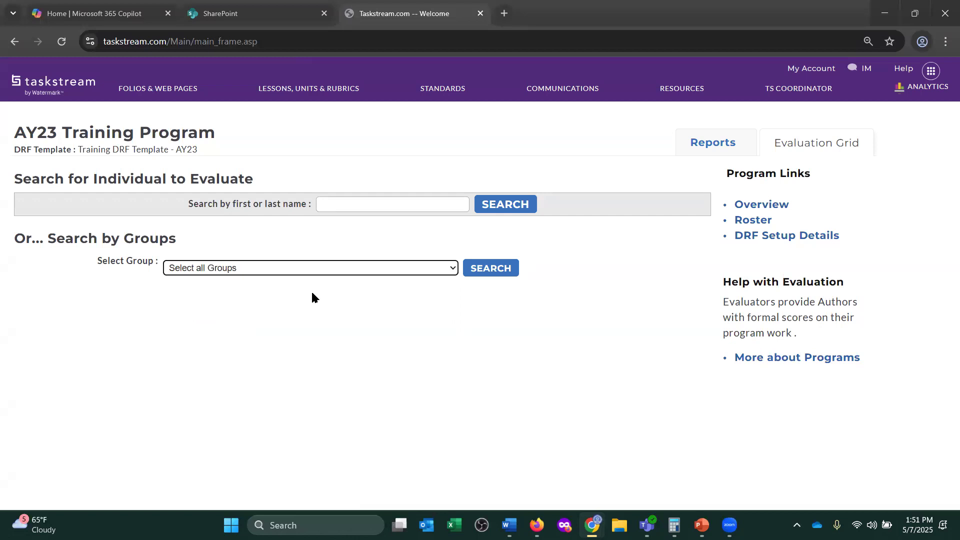
pyautogui.click(500, 272)
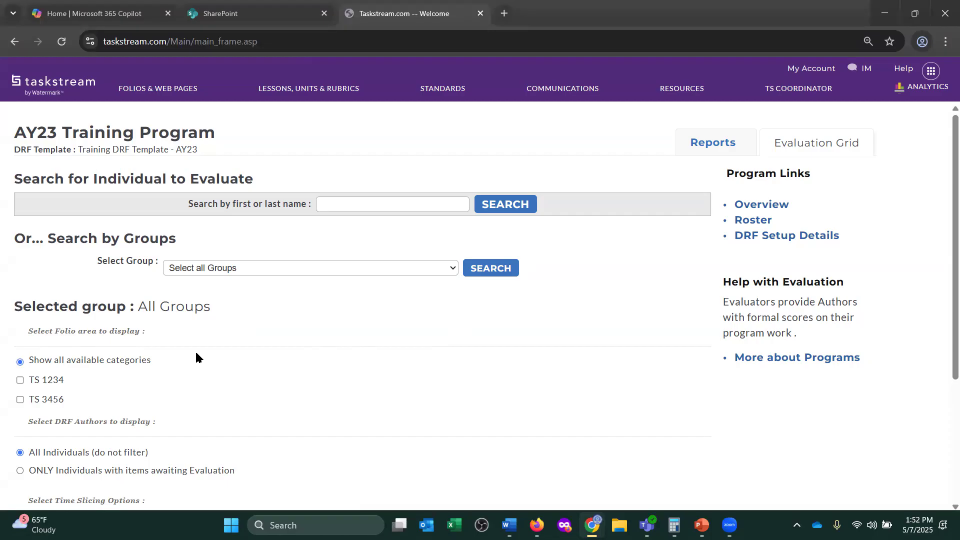
pyautogui.scroll(-3, 196, 357)
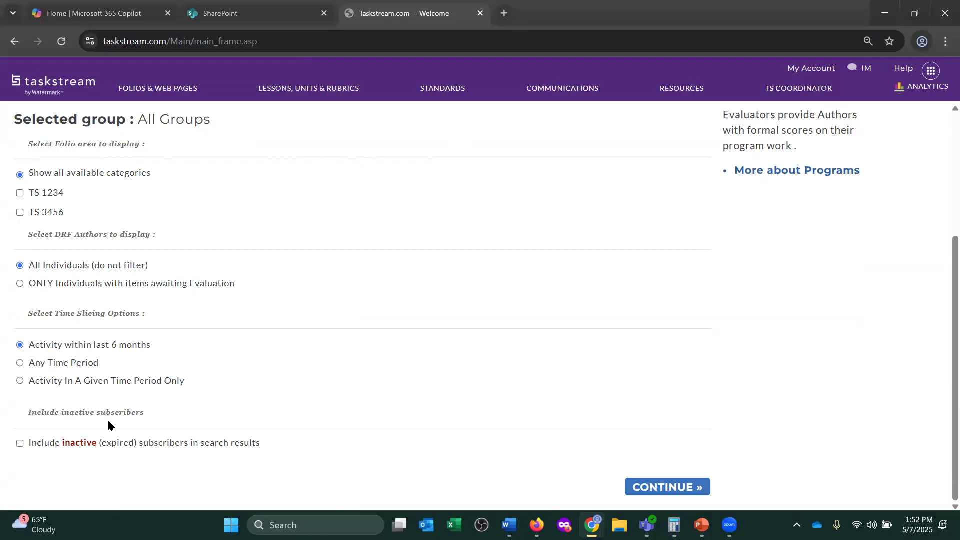
pyautogui.click(654, 489)
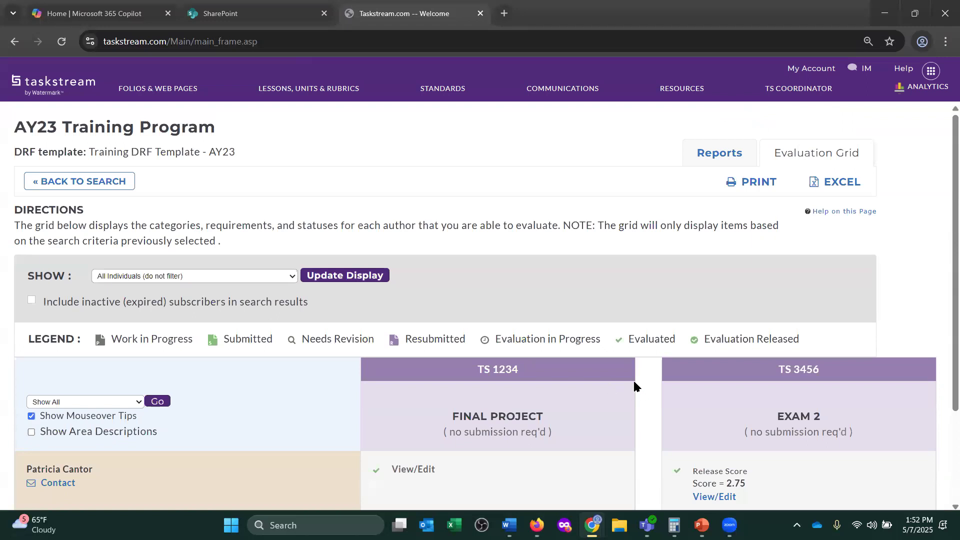
# Filter the evaluation grid to category TS 1234 and check the authors' Final Project statuses.
pyautogui.scroll(-2, 635, 387)
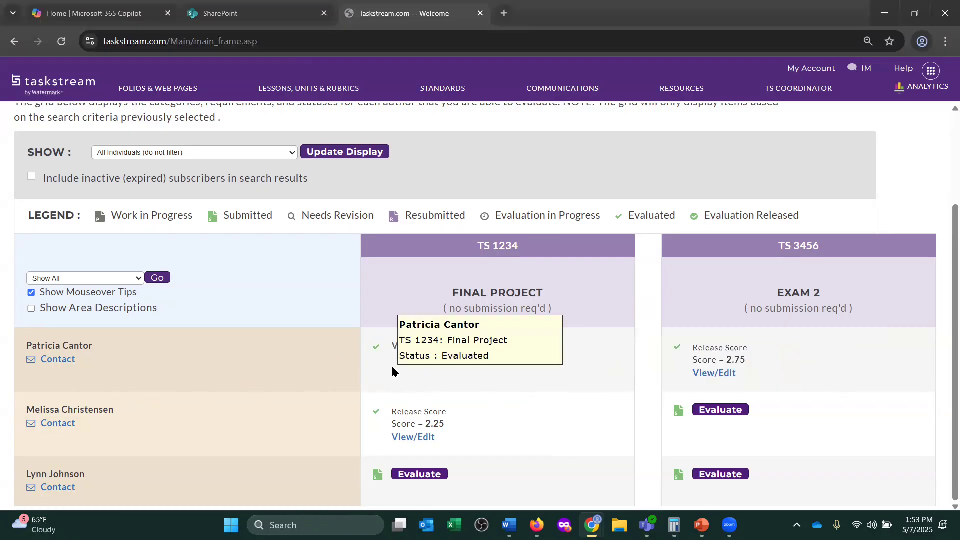
pyautogui.click(136, 278)
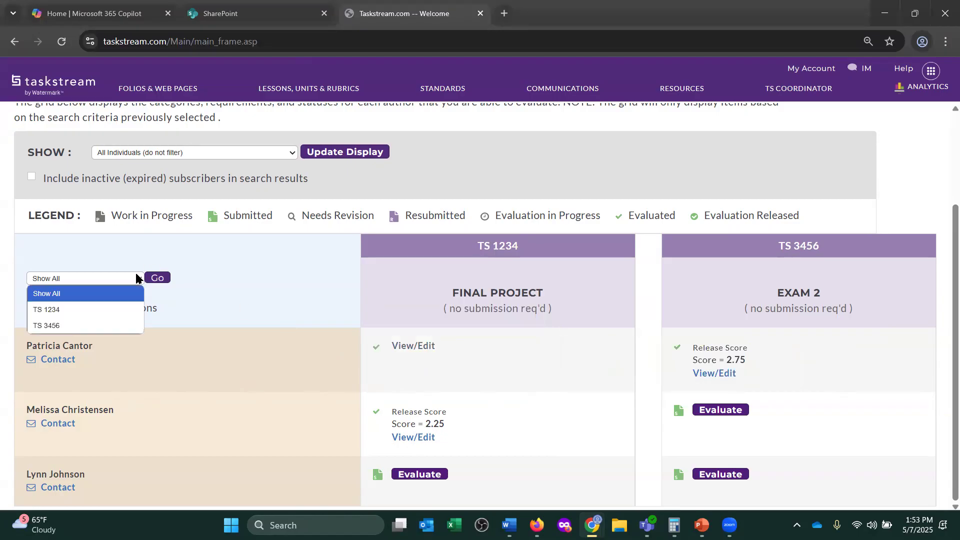
pyautogui.click(127, 309)
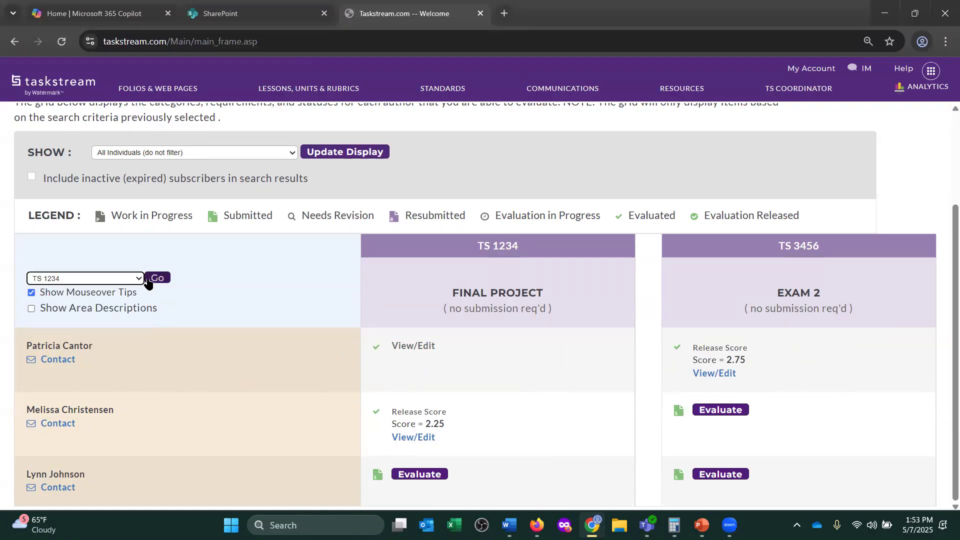
pyautogui.click(153, 279)
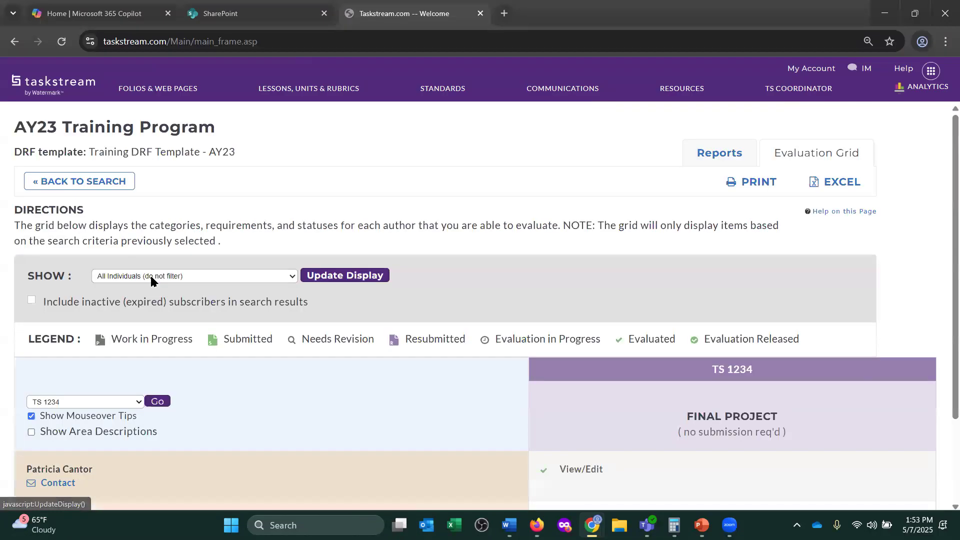
pyautogui.scroll(-2, 401, 316)
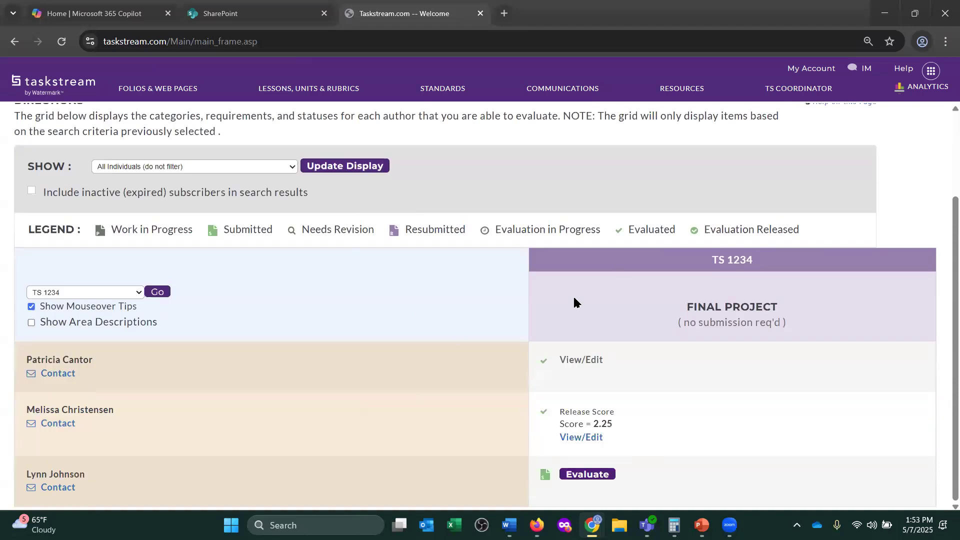
pyautogui.moveTo(724, 347)
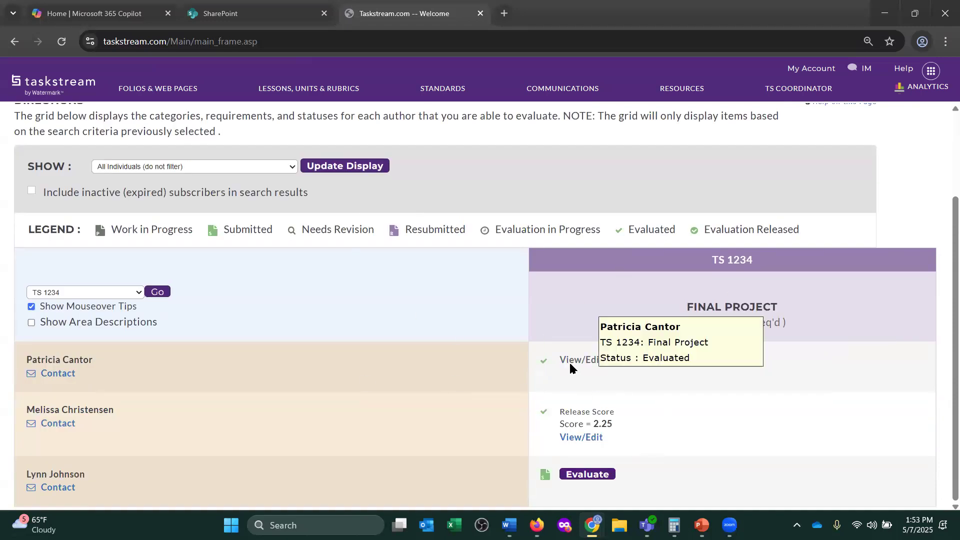
pyautogui.moveTo(601, 402)
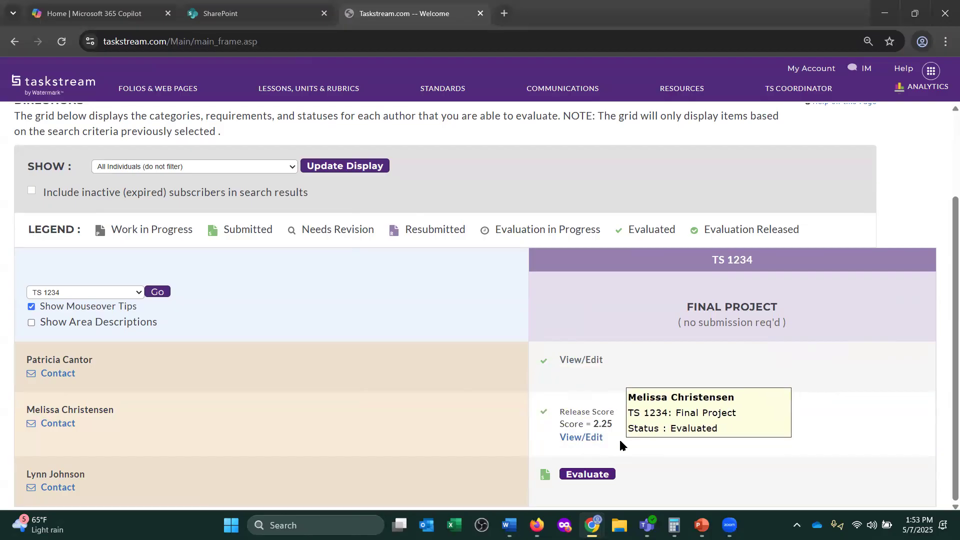
# Open the last-listed author's TS 1234 Final Project for evaluation, view the rubric from its evaluation method, and close the rubric window.
pyautogui.click(592, 476)
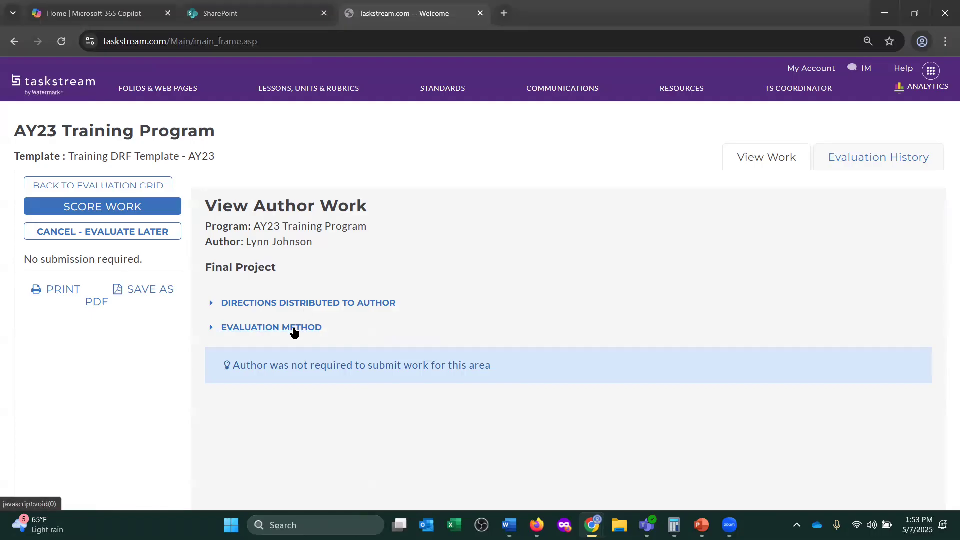
pyautogui.click(252, 333)
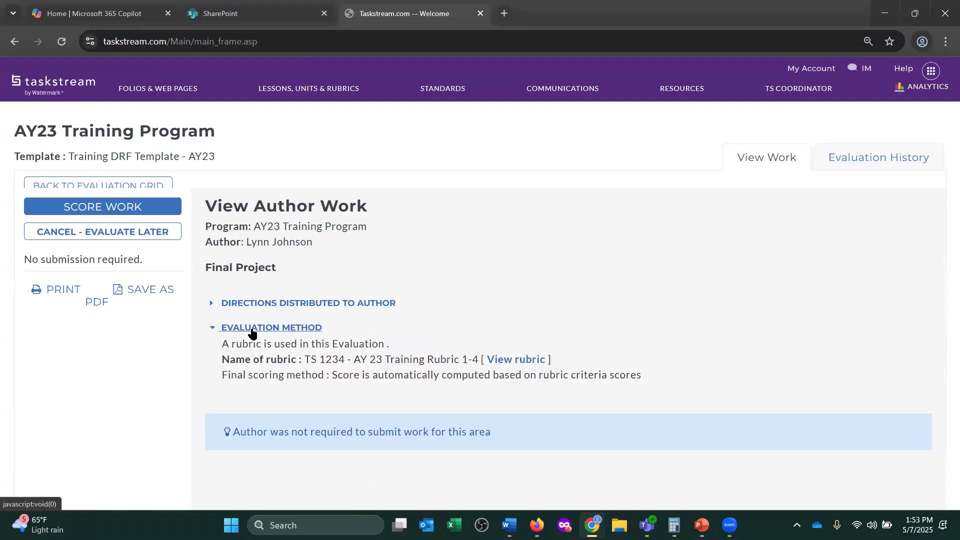
pyautogui.click(507, 368)
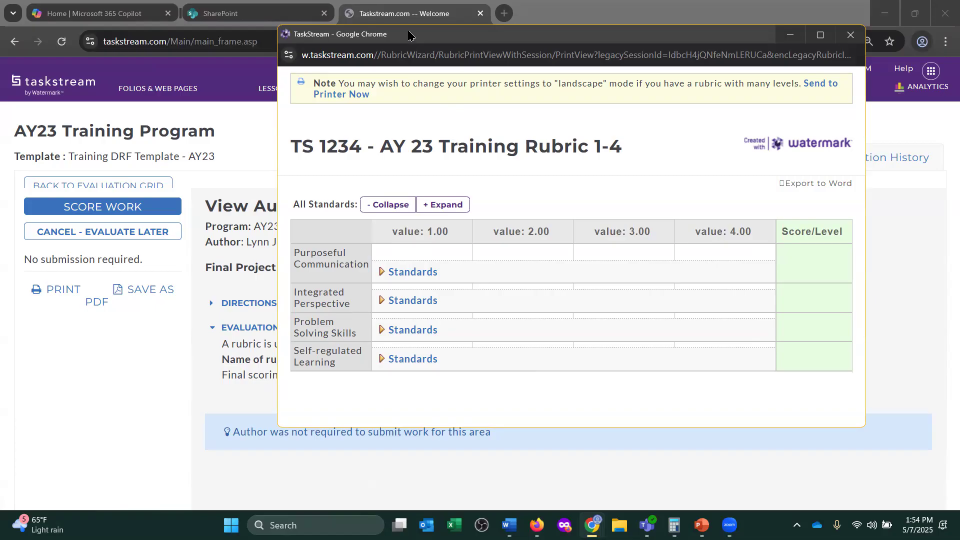
pyautogui.moveTo(409, 34); pyautogui.dragTo(321, 39)
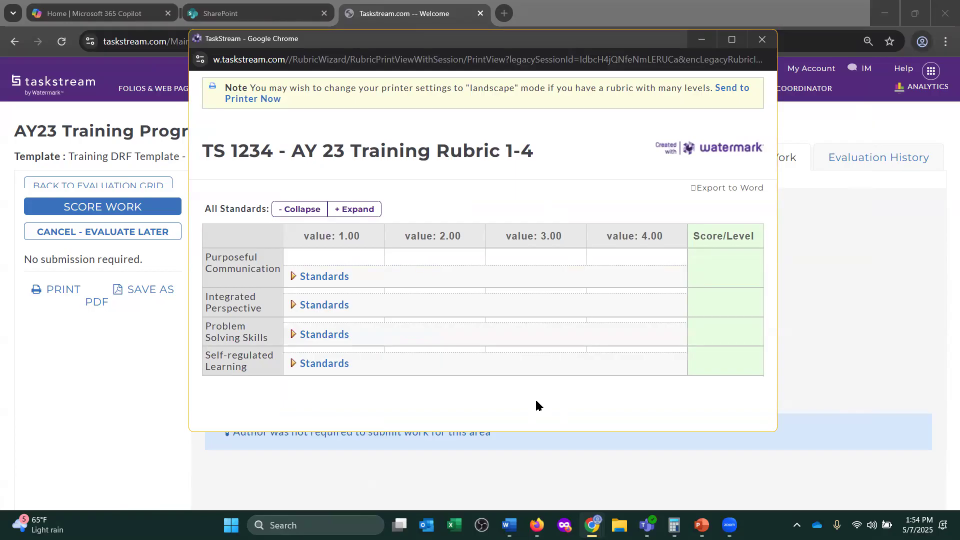
pyautogui.click(763, 40)
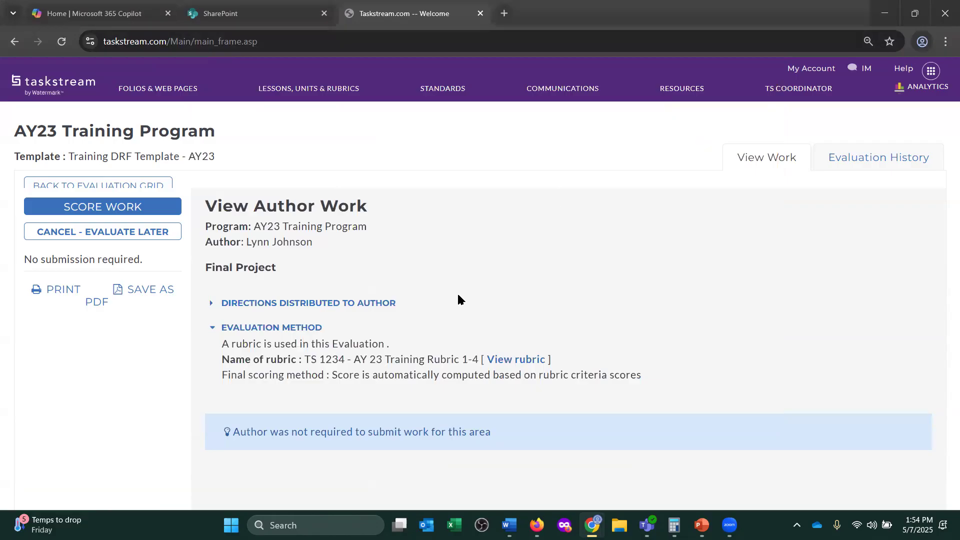
# Start scoring the Final Project and rate Purposeful Communication 1, Integrated Perspective 2, Problem Solving Skills 2 and Self-regulated Learning 3.
pyautogui.click(131, 210)
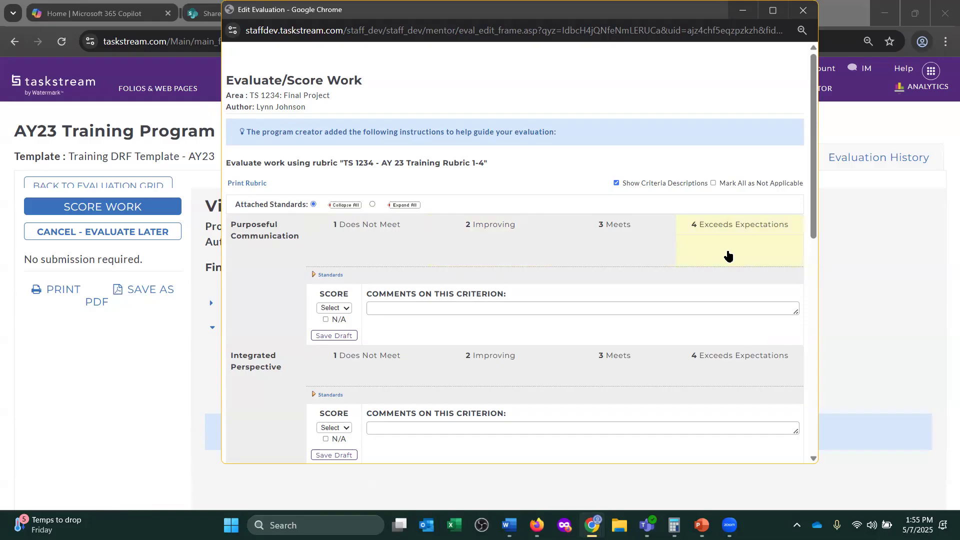
pyautogui.click(375, 249)
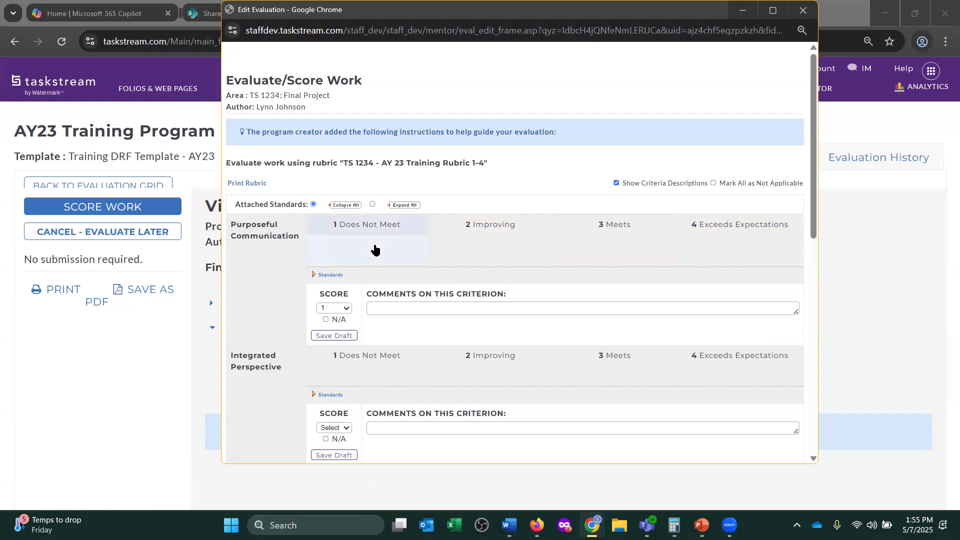
pyautogui.click(345, 311)
pyautogui.moveTo(815, 229); pyautogui.dragTo(793, 301)
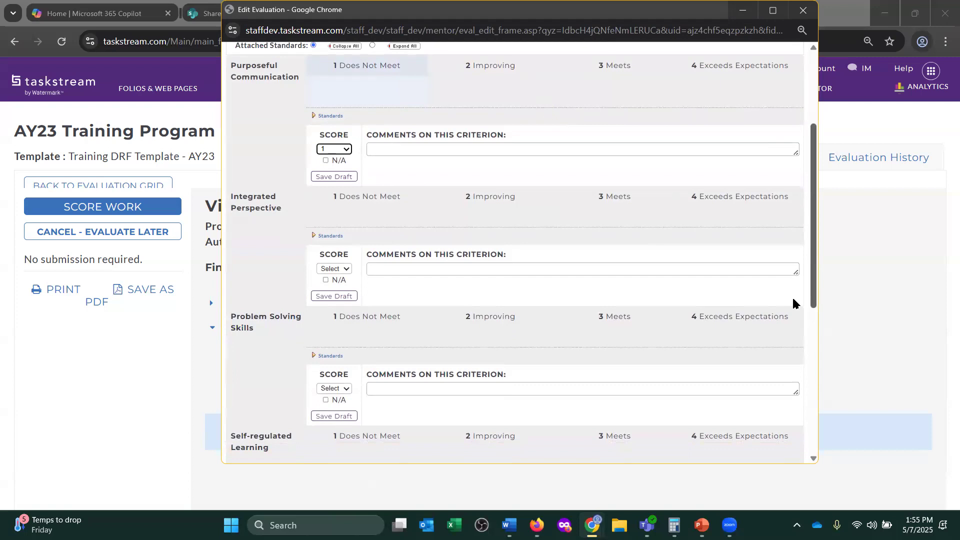
pyautogui.moveTo(793, 300); pyautogui.dragTo(793, 299)
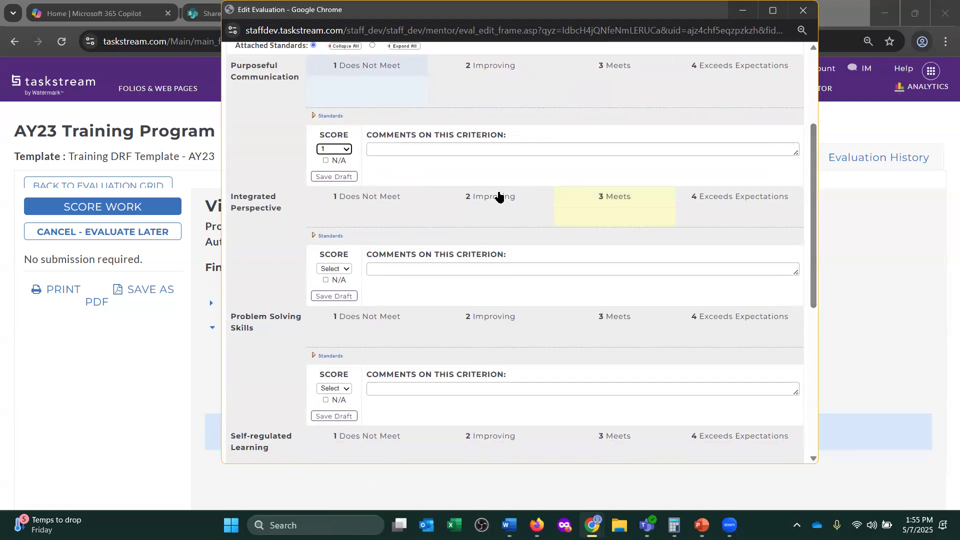
pyautogui.click(487, 209)
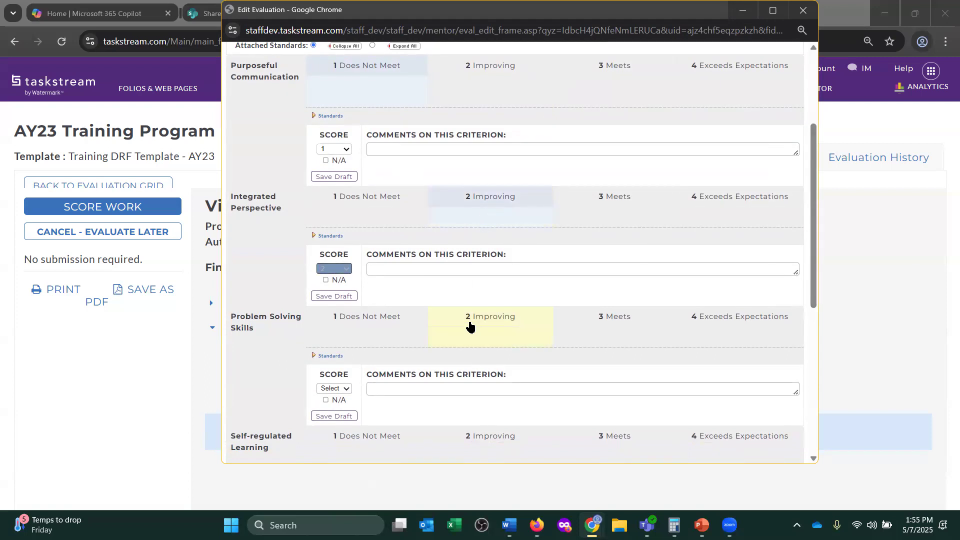
pyautogui.click(481, 340)
pyautogui.click(646, 438)
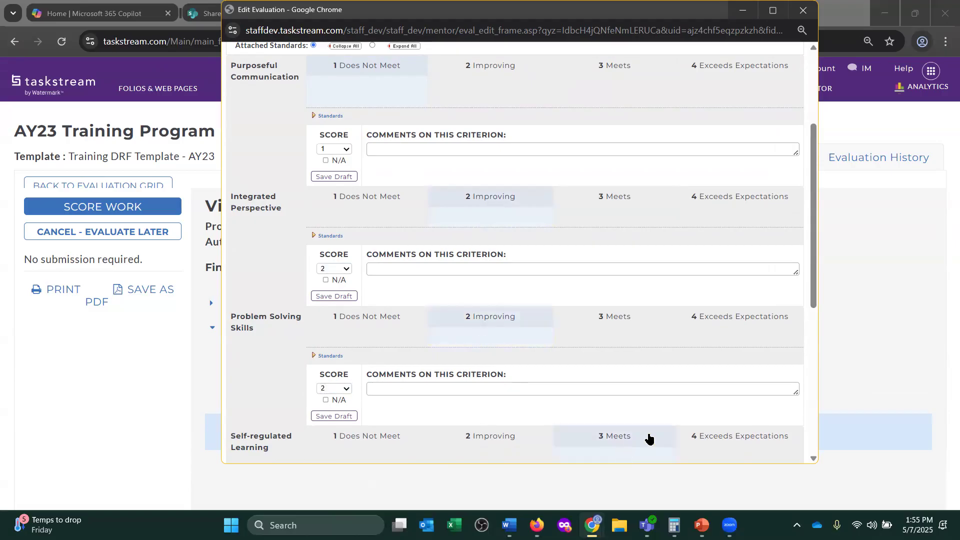
# Submit the scored Final Project evaluation without comments or attached files, and check the author's entry in the evaluation grid.
pyautogui.moveTo(812, 300); pyautogui.dragTo(790, 435)
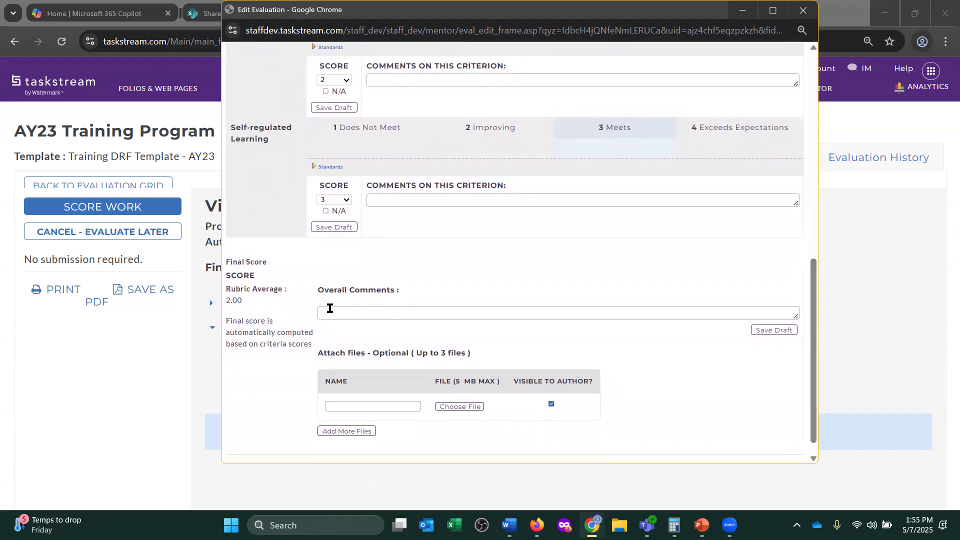
pyautogui.moveTo(817, 316); pyautogui.dragTo(819, 328)
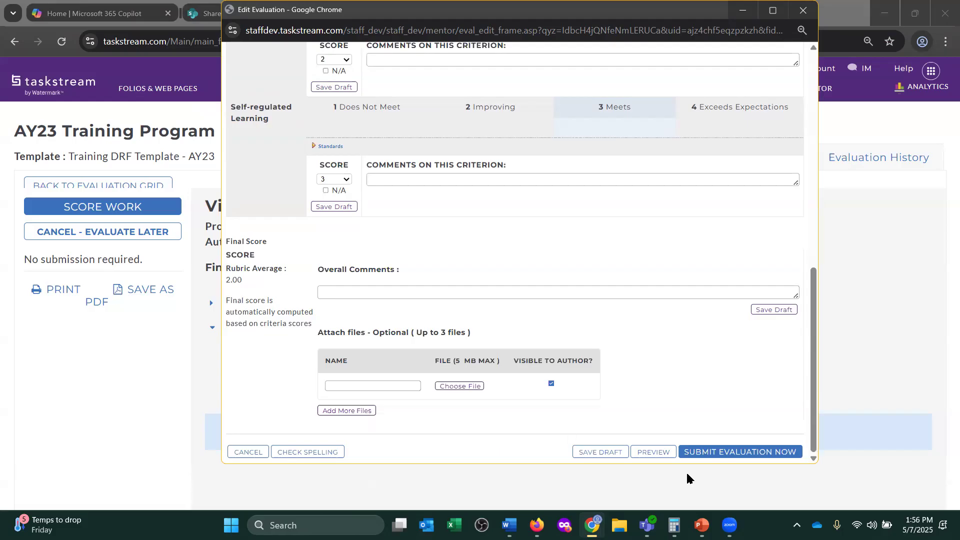
pyautogui.click(695, 453)
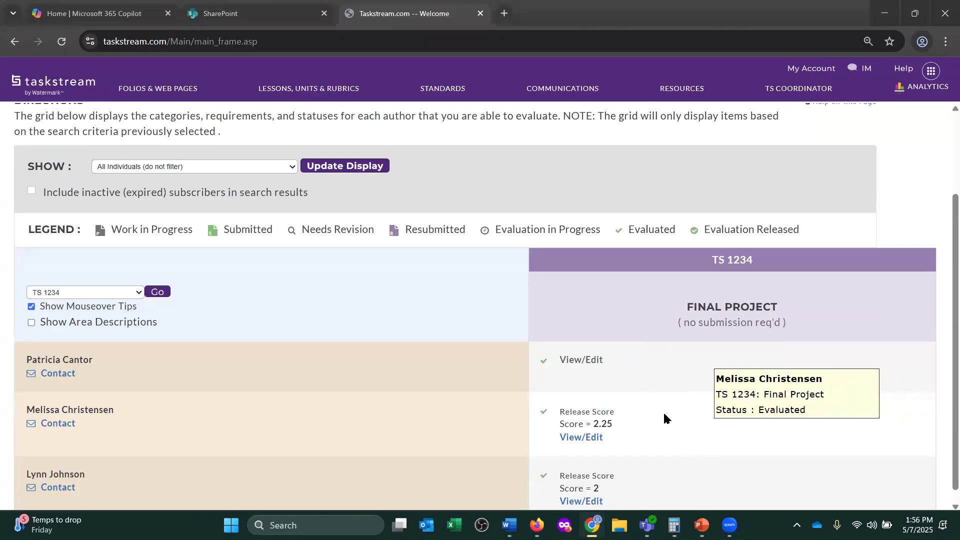
pyautogui.scroll(-1, 650, 400)
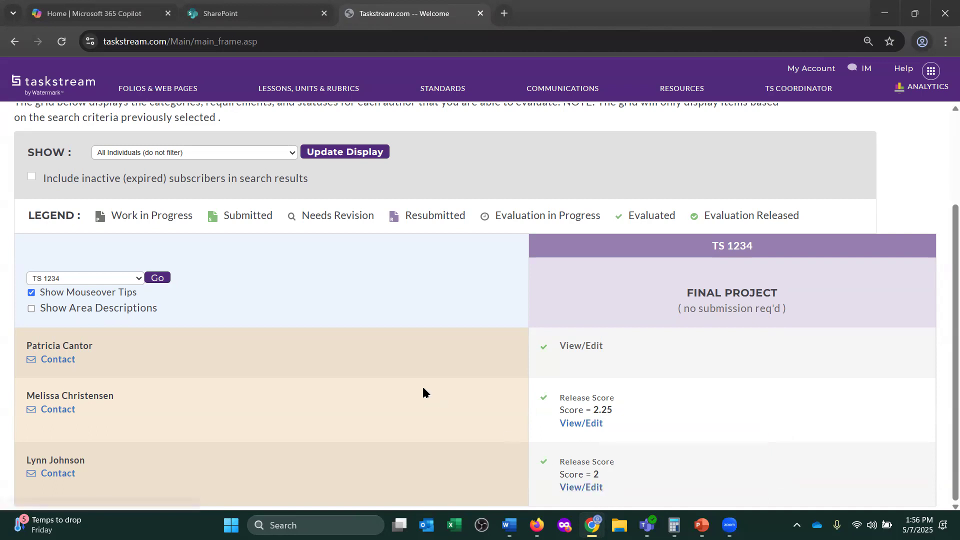
# Filter the evaluation grid to category TS 3456 to check the authors' Exam 2 statuses, and return to the Taskstream home page.
pyautogui.click(139, 280)
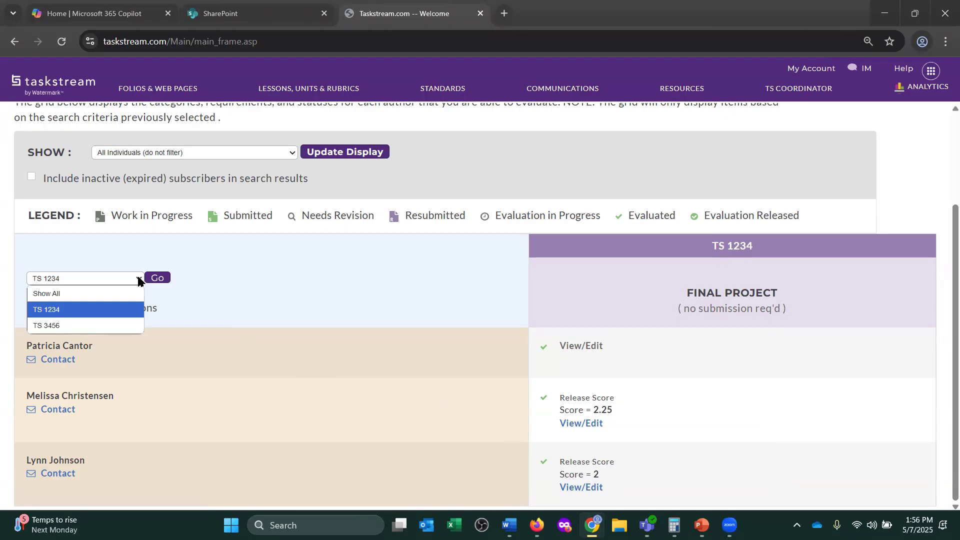
pyautogui.click(79, 326)
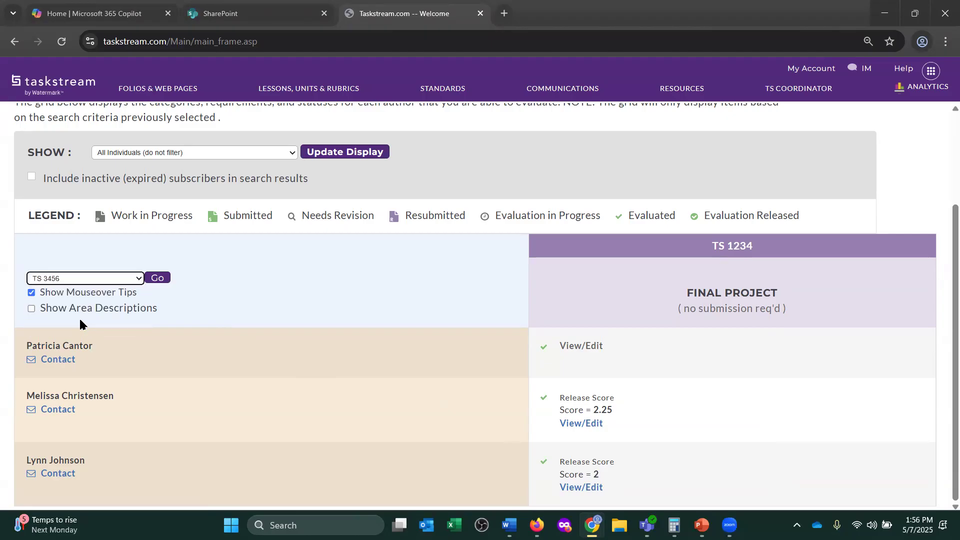
pyautogui.click(158, 280)
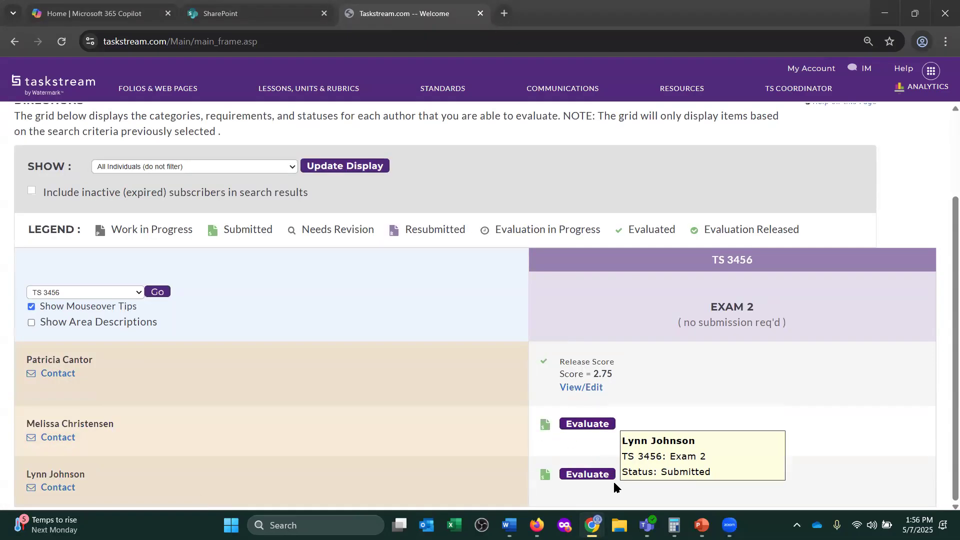
pyautogui.scroll(3, 248, 391)
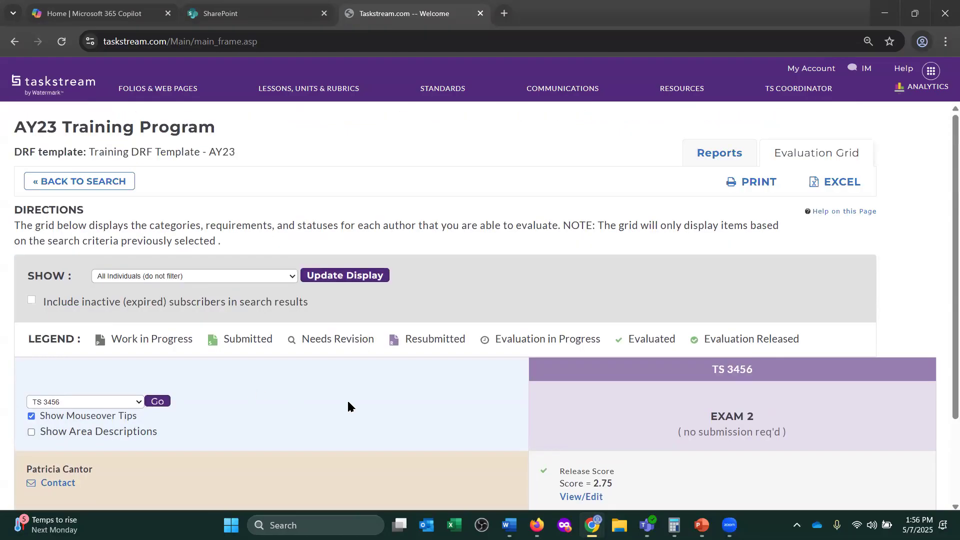
pyautogui.click(42, 87)
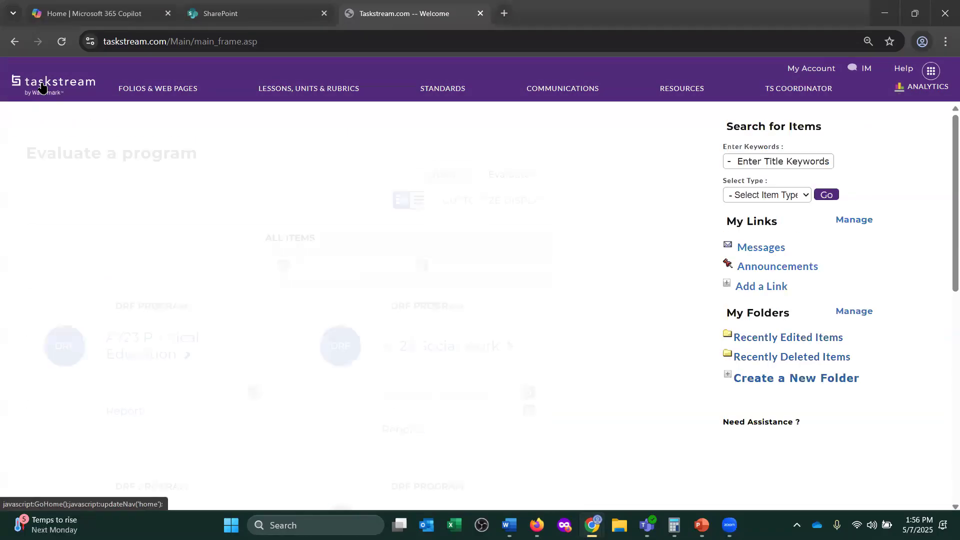